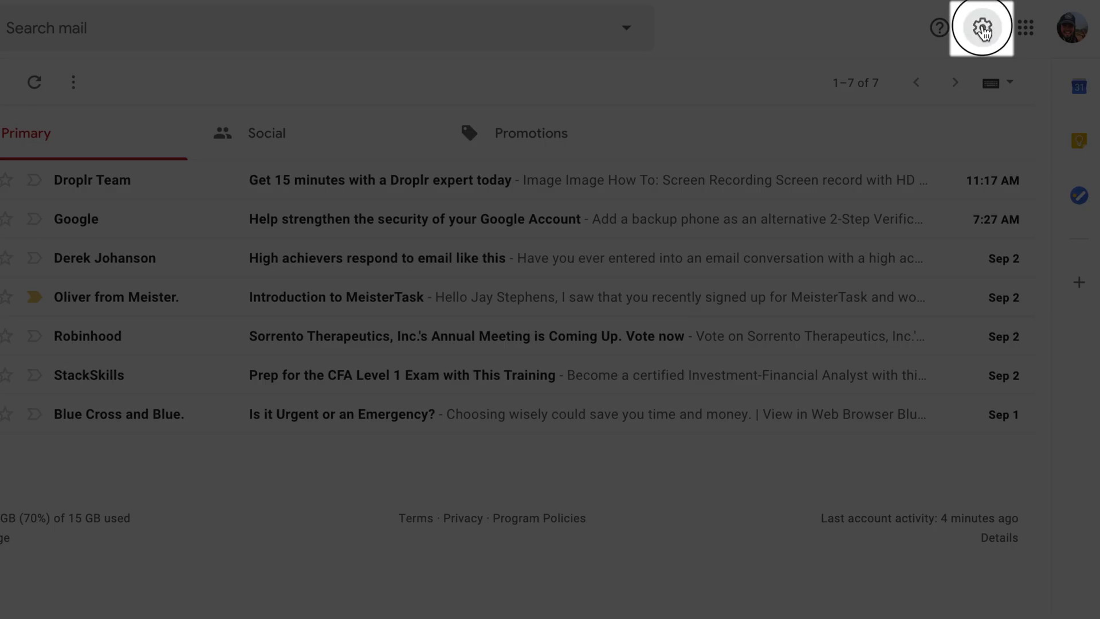
Turn on Gmail's Keyboard shortcuts in General settings and save the change
{"action": "left_click", "coordinate": [982, 29]}
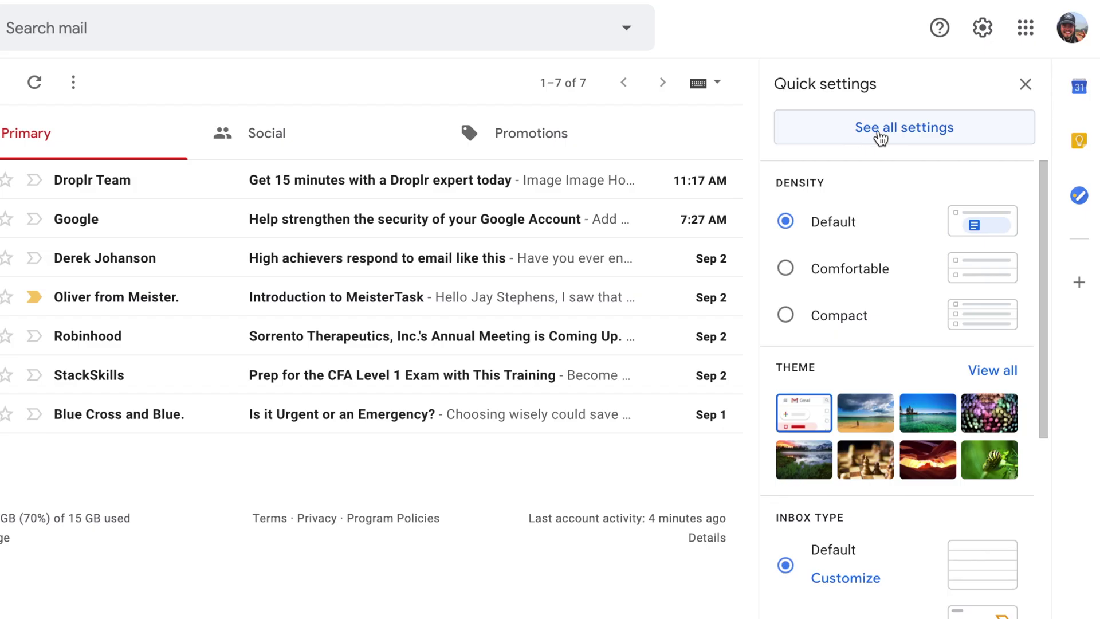
{"action": "left_click", "coordinate": [895, 133]}
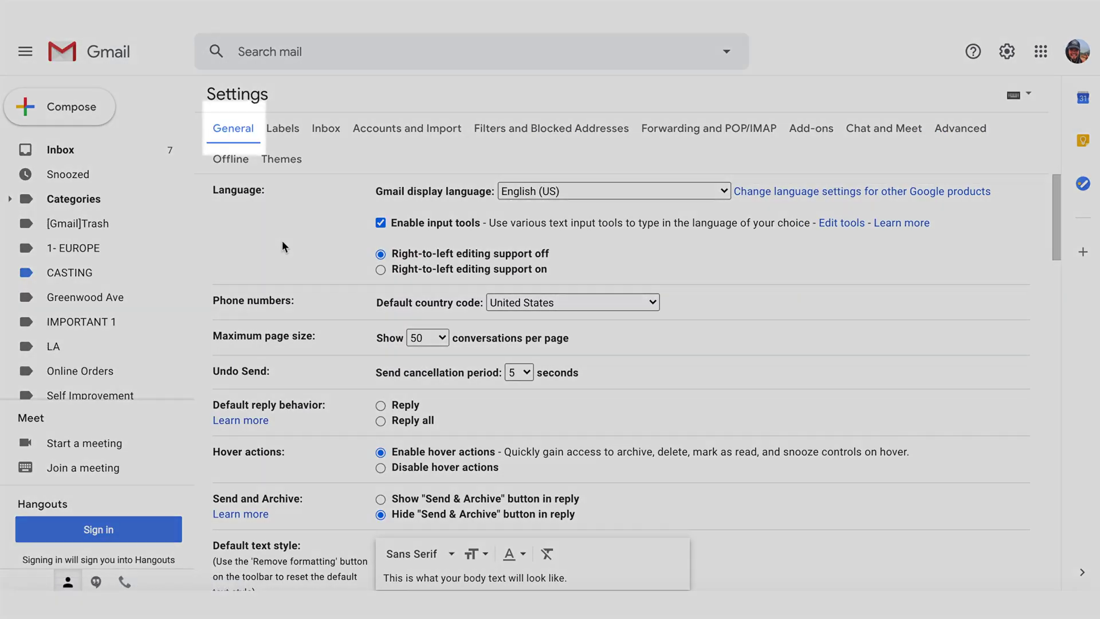
{"action": "scroll", "coordinate": [282, 240], "scroll_direction": "down", "scroll_amount": 8}
{"action": "scroll", "coordinate": [282, 240], "scroll_direction": "down", "scroll_amount": 12}
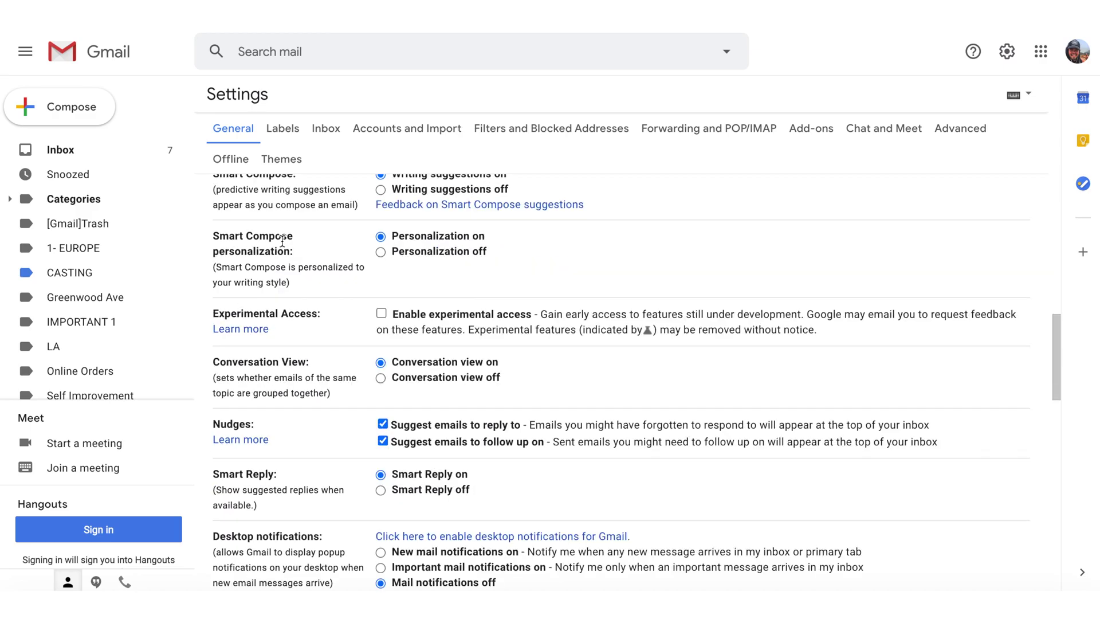
{"action": "scroll", "coordinate": [282, 247], "scroll_direction": "down", "scroll_amount": 1}
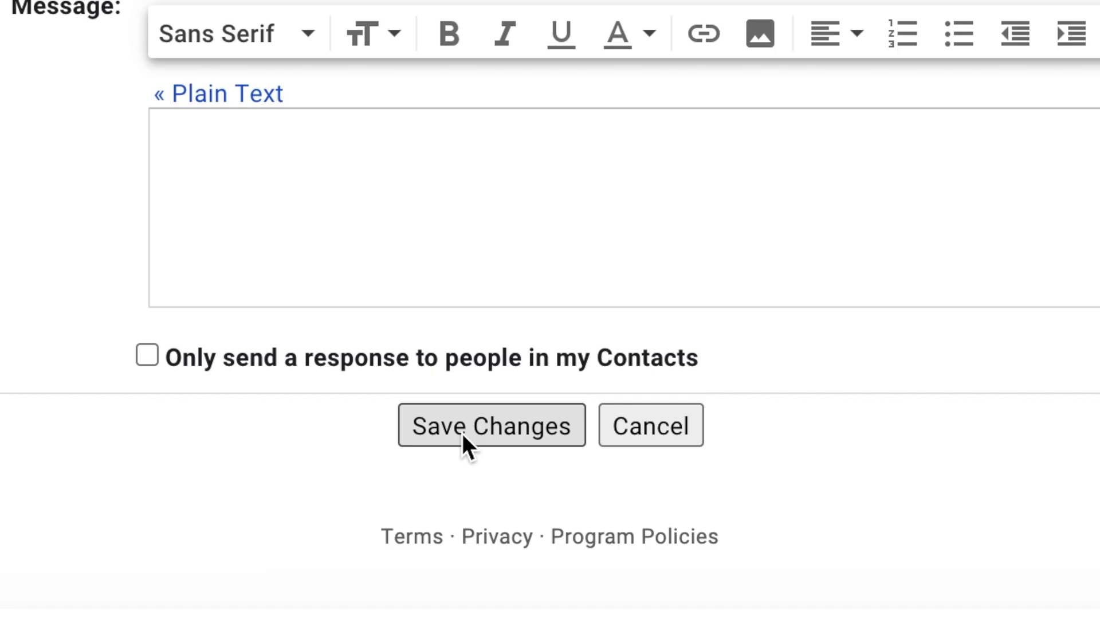
{"action": "left_click", "coordinate": [461, 434]}
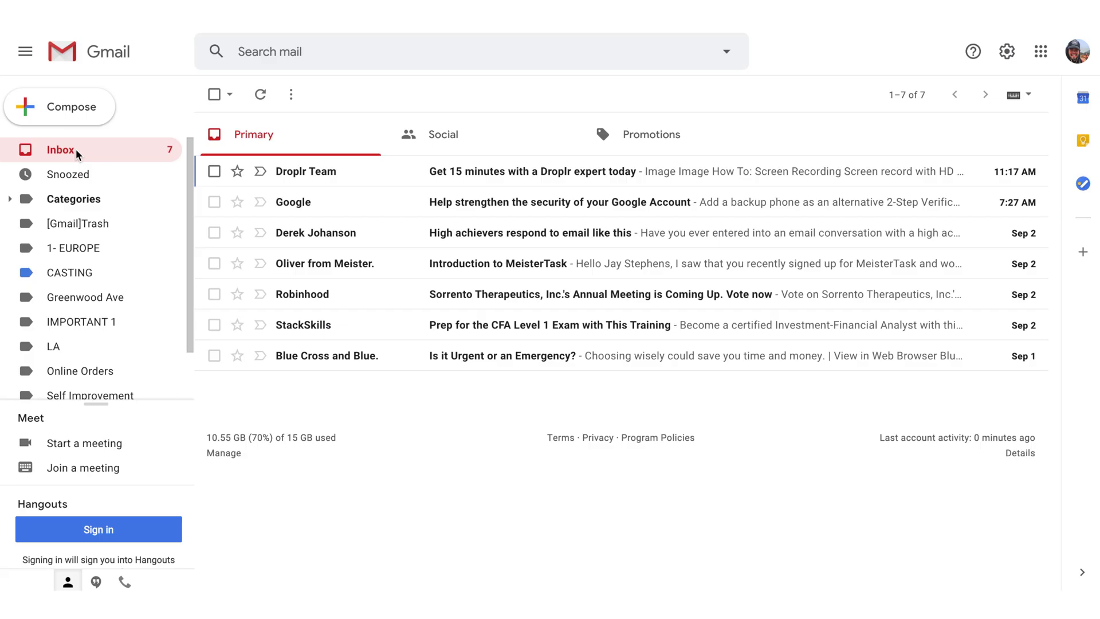
Select all seven Primary conversations with *+A, archive them with E, then trash them with #
{"action": "key", "text": "shift+8"}
{"action": "key", "text": "a"}
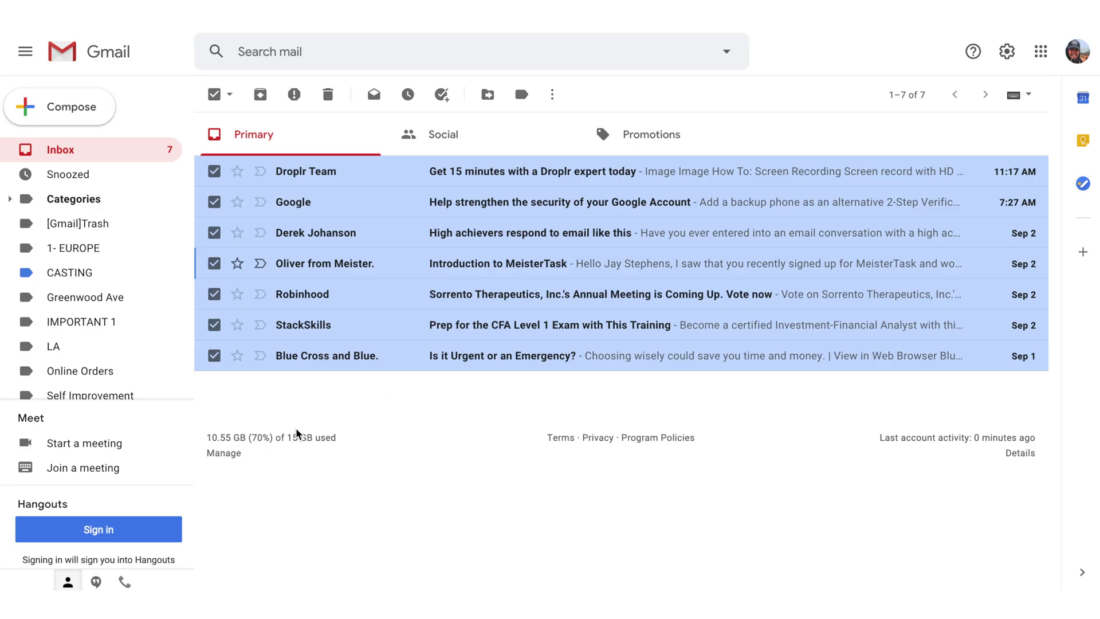
{"action": "key", "text": "e"}
{"action": "key", "text": "shift+3"}
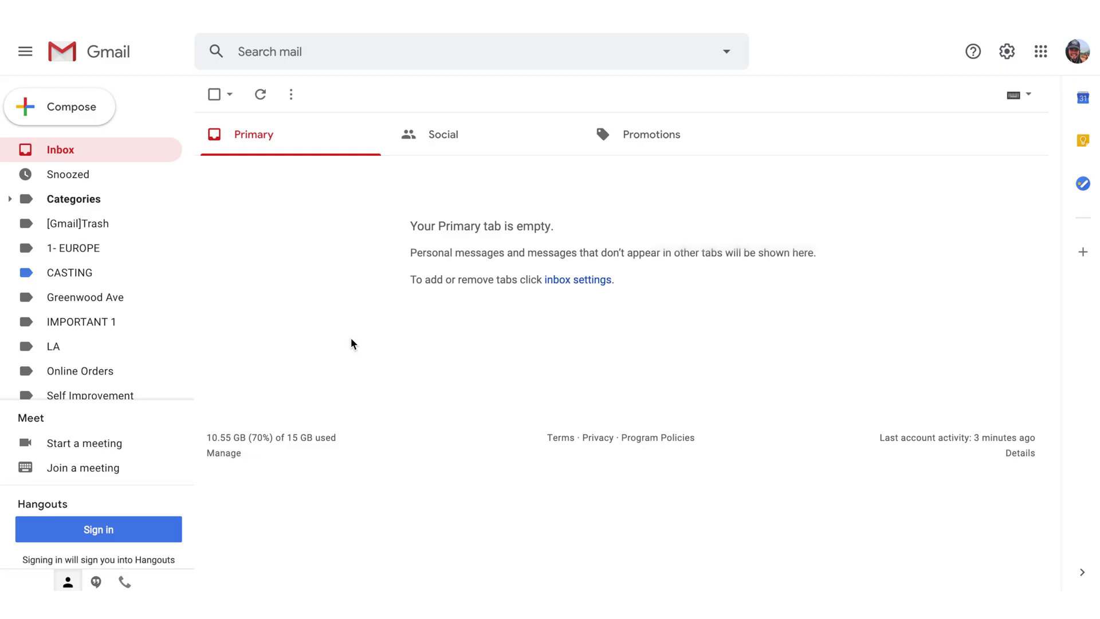
Open a blank New Message compose window with the C shortcut
{"action": "key", "text": "c"}
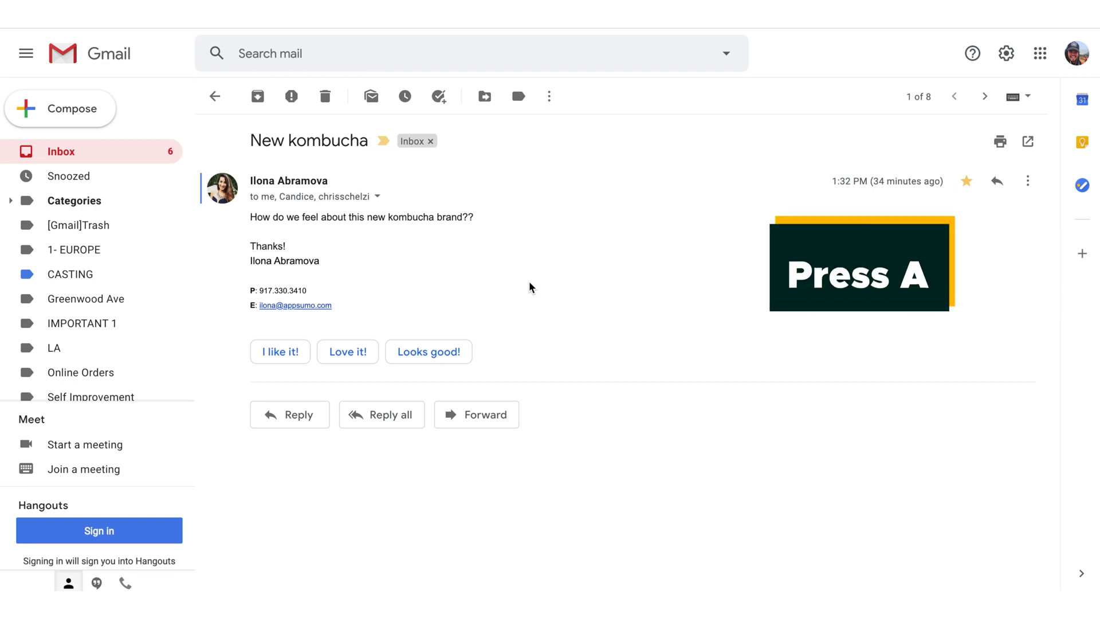
Start a reply-all to the New kombucha email, then switch to a plain reply
{"action": "key", "text": "a"}
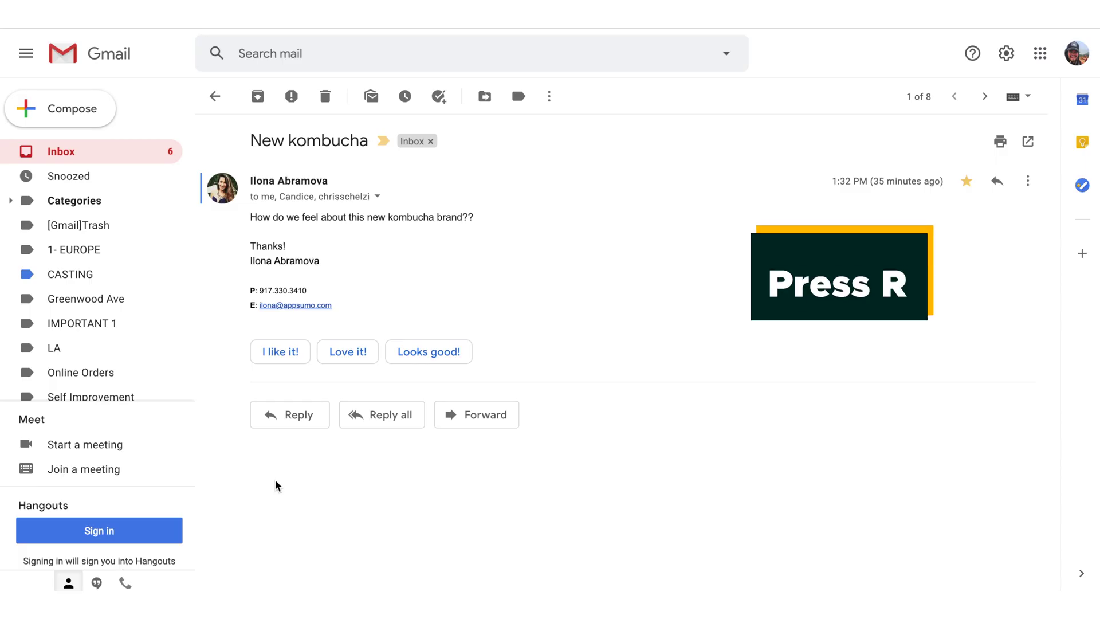
{"action": "key", "text": "r"}
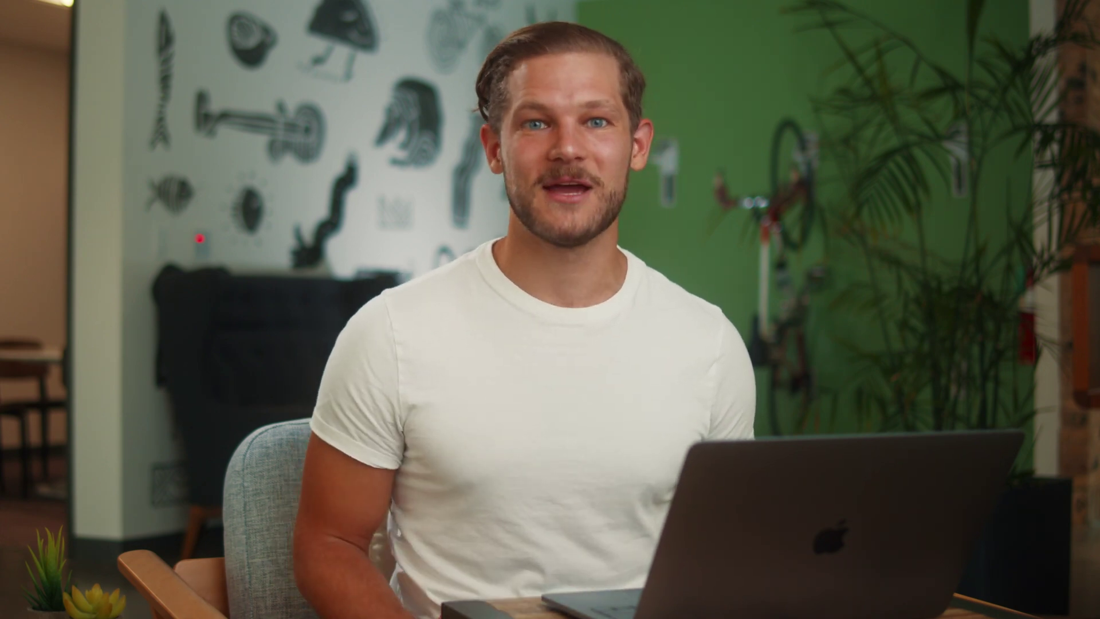
Finish the greeting, write 'This new kombucha flavor is ridiculous.' after bold 'WOW.', and start an italic line
{"action": "type", "text": "y,"}
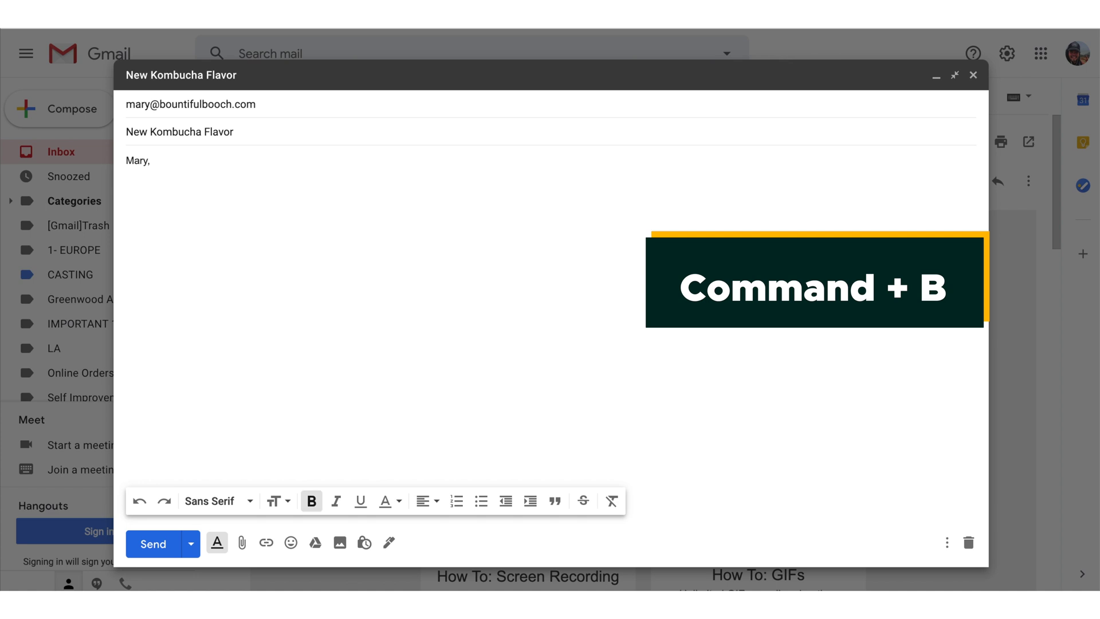
{"action": "key", "text": "super+b"}
{"action": "type", "text": "This new kombucha flavor is ridiculous."}
{"action": "key", "text": "Return"}
{"action": "key", "text": "Return"}
{"action": "key", "text": "super+i"}
{"action": "type", "text": "Please sen"}
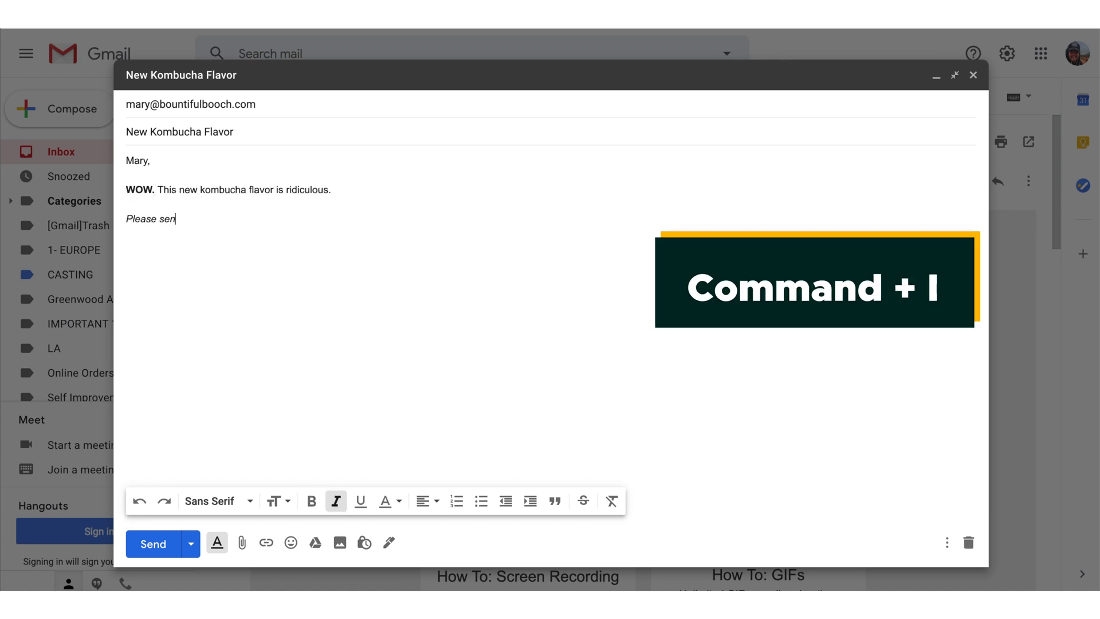
{"action": "type", "text": "ooch"}
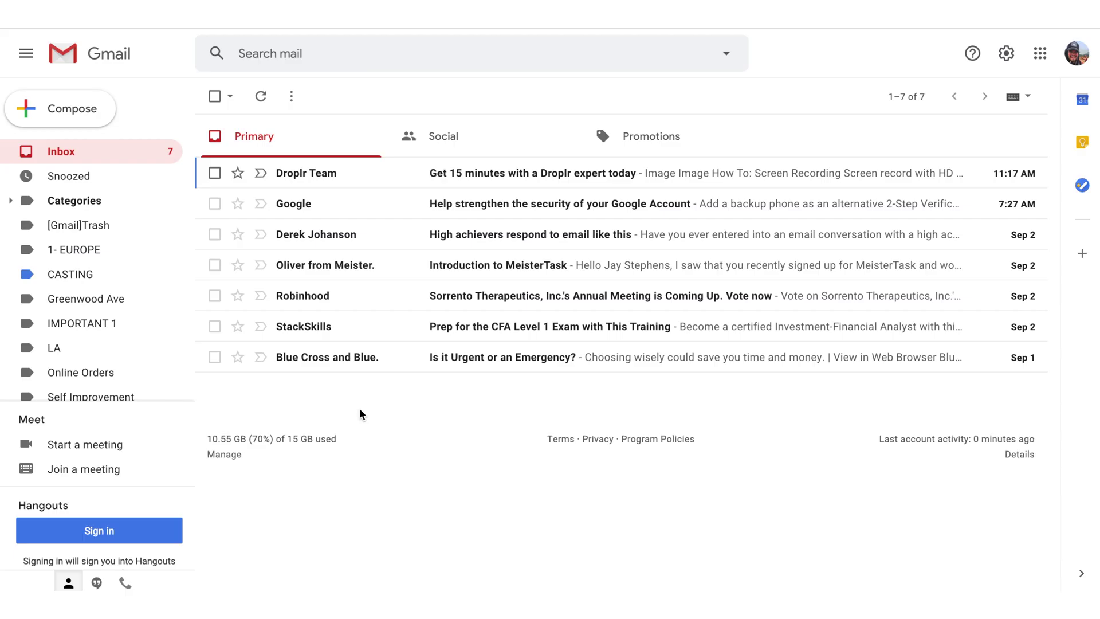
Add the New kombucha email to the Tasks panel and mark that task complete
{"action": "key", "text": "g"}
{"action": "key", "text": "k"}
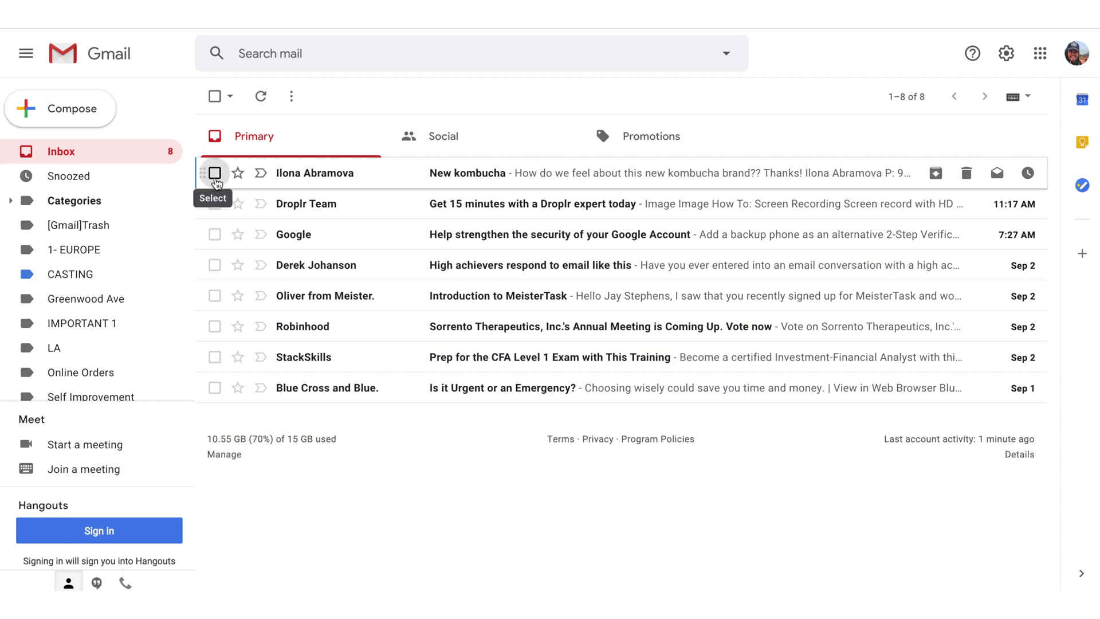
{"action": "left_click", "coordinate": [215, 173]}
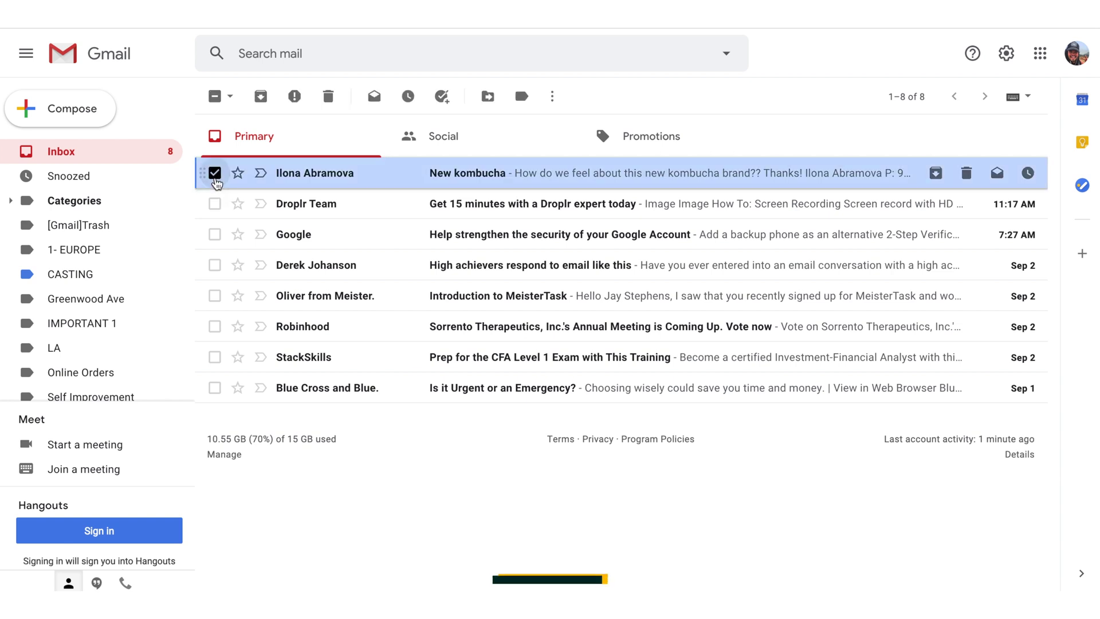
{"action": "key", "text": "shift+t"}
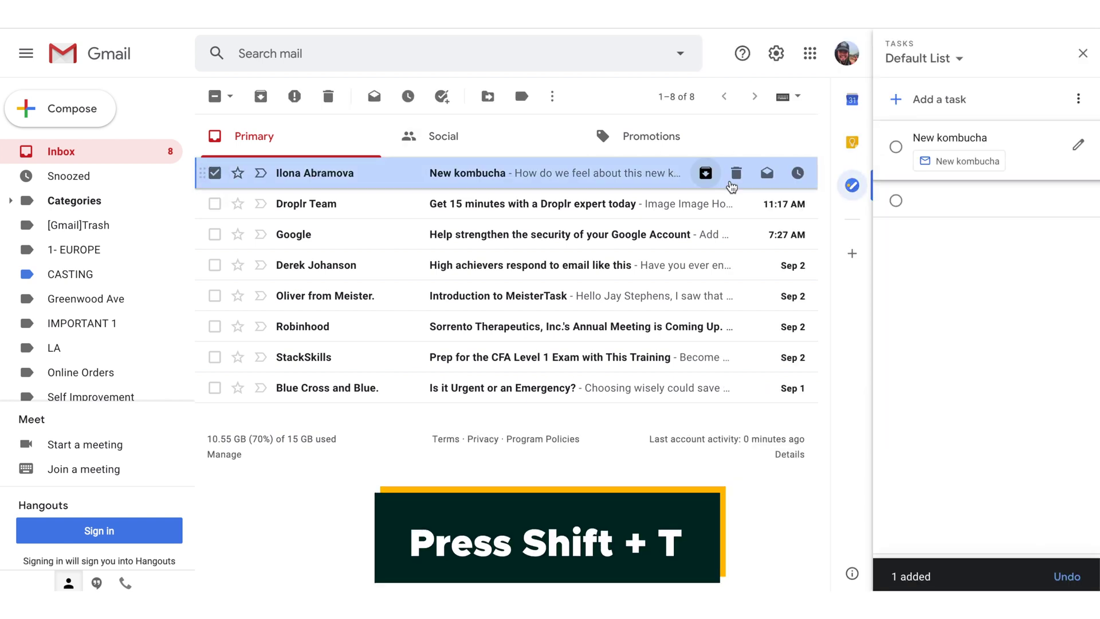
{"action": "left_click", "coordinate": [896, 150]}
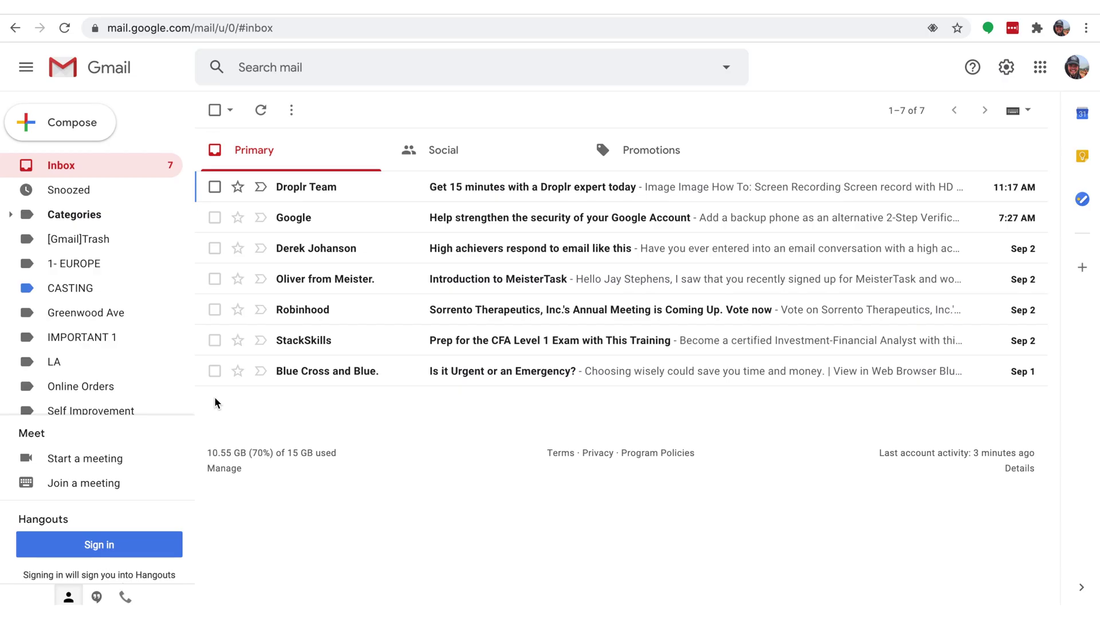
Show the Shift+? keyboard shortcuts overlay and scroll through its compose, formatting and navigation entries
{"action": "key", "text": "shift+slash"}
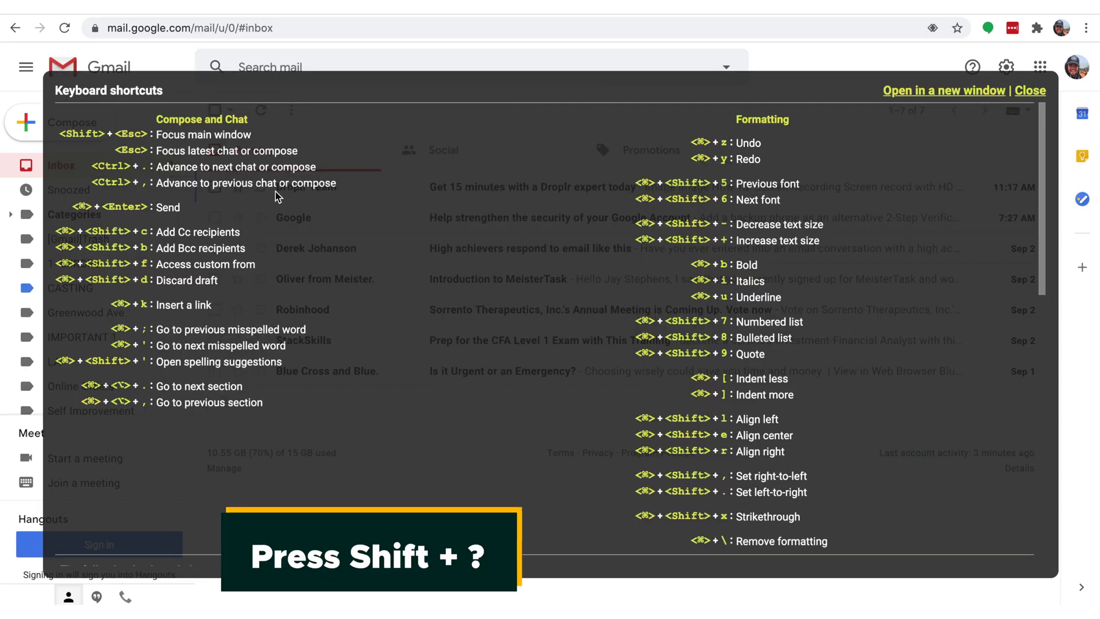
{"action": "scroll", "coordinate": [275, 197], "scroll_direction": "down", "scroll_amount": 10}
{"action": "scroll", "coordinate": [275, 196], "scroll_direction": "down", "scroll_amount": 2}
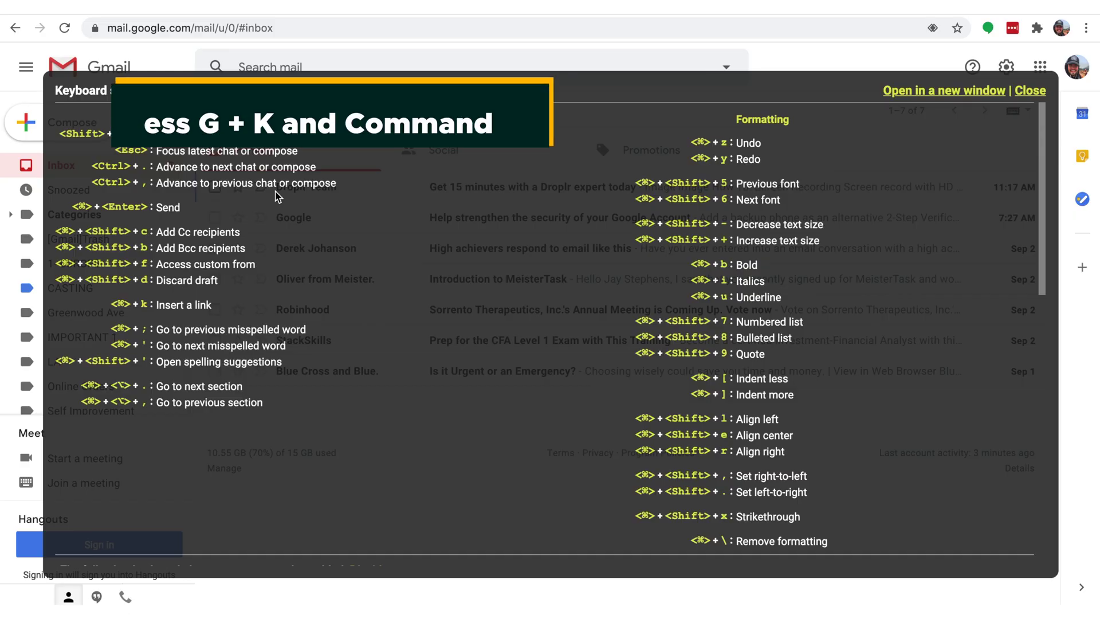
Search the shortcuts list for 'repl' to jump to the Reply shortcuts
{"action": "key", "text": "super+f"}
{"action": "type", "text": "repl"}
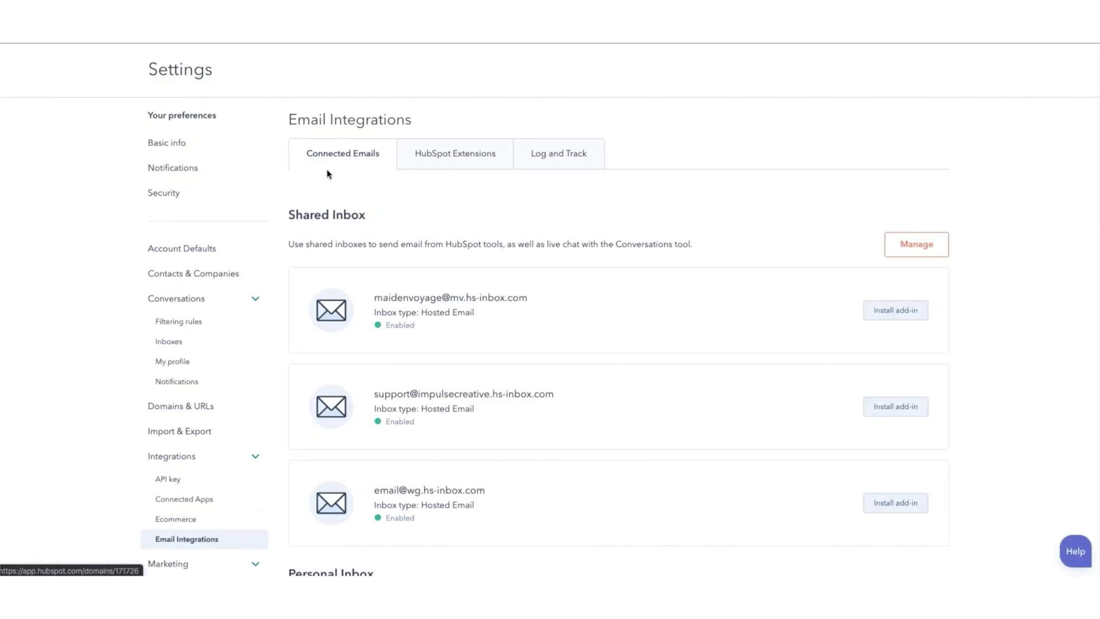
{"action": "scroll", "coordinate": [315, 303], "scroll_direction": "down", "scroll_amount": 5}
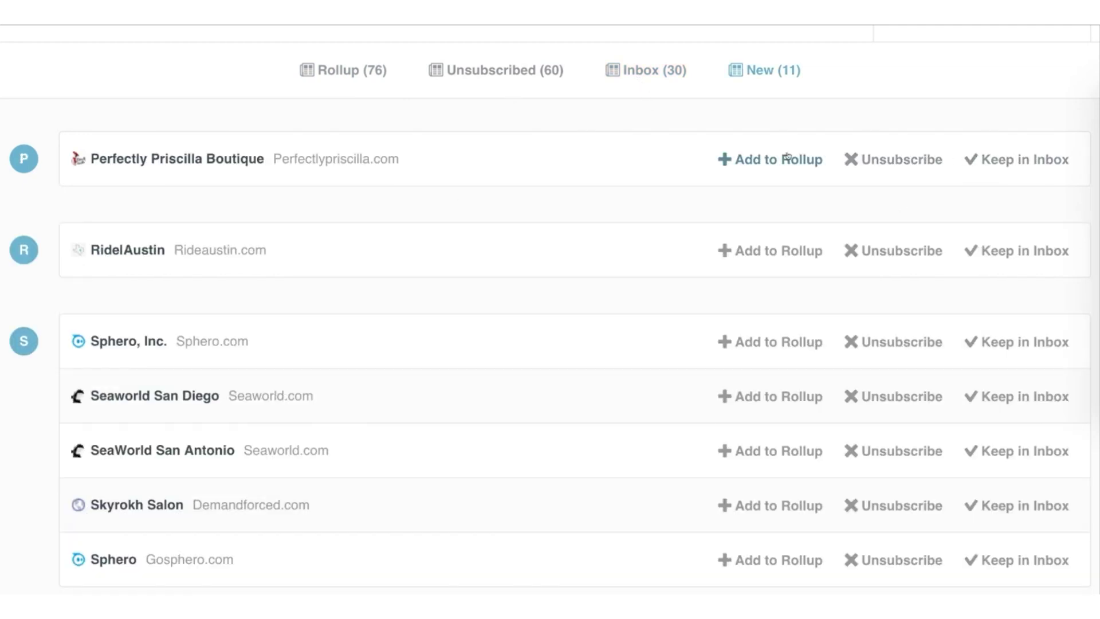
Roll up the Perfectly Priscilla Boutique, RidelAustin and Sphero, Inc. subscriptions
{"action": "left_click", "coordinate": [788, 156]}
{"action": "left_click", "coordinate": [770, 159]}
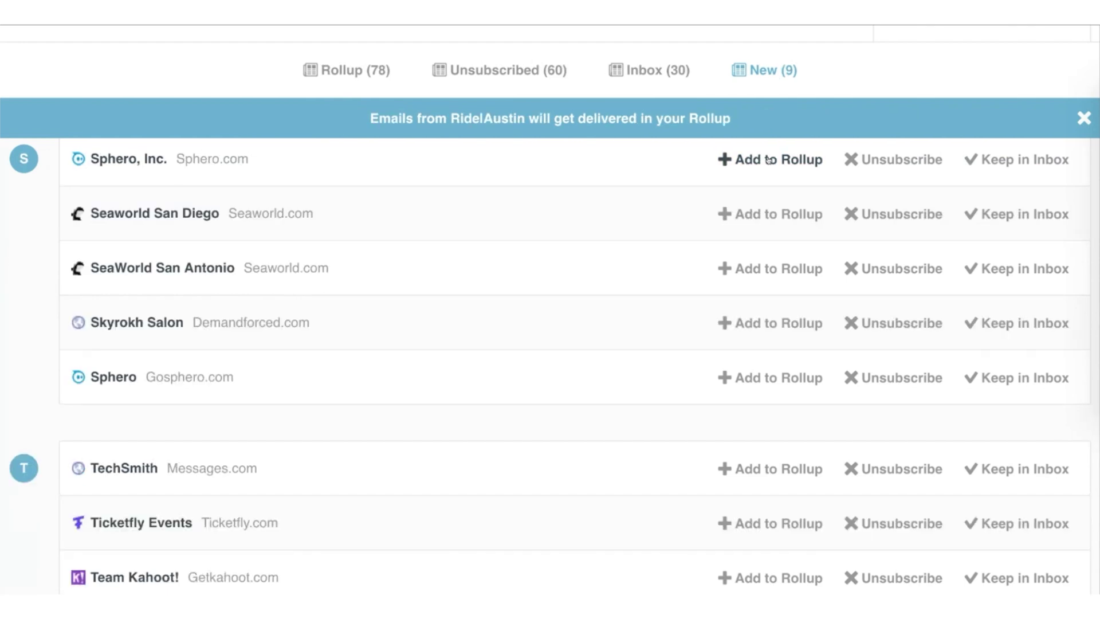
{"action": "left_click", "coordinate": [769, 159]}
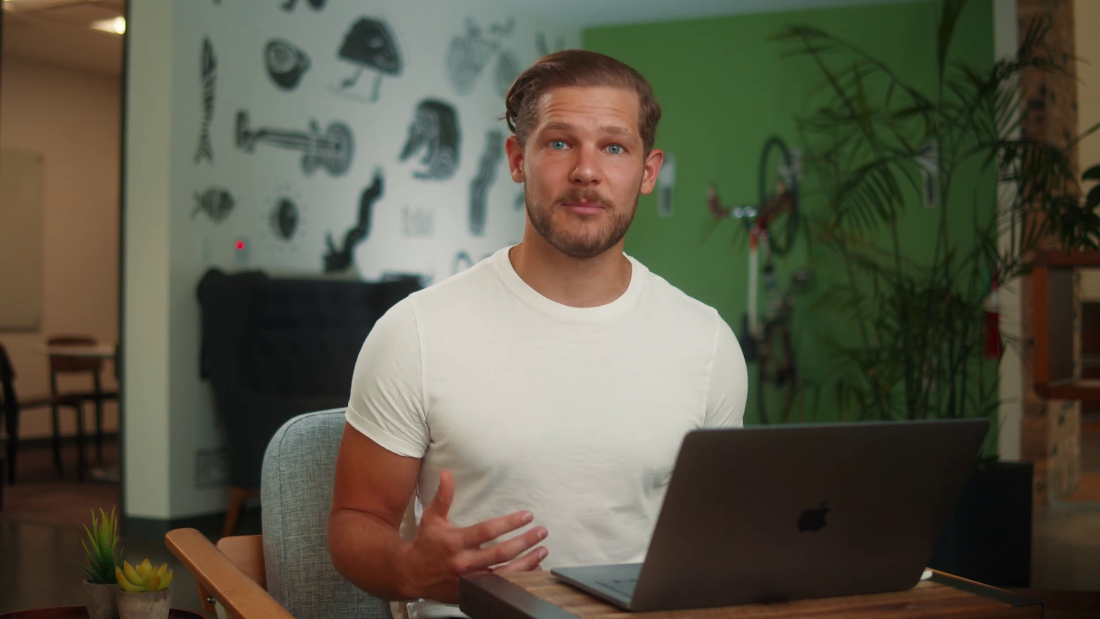
Complete the subject 'First email', rename the first reply button 'Yes', and add a fourth poll option
{"action": "type", "text": "email"}
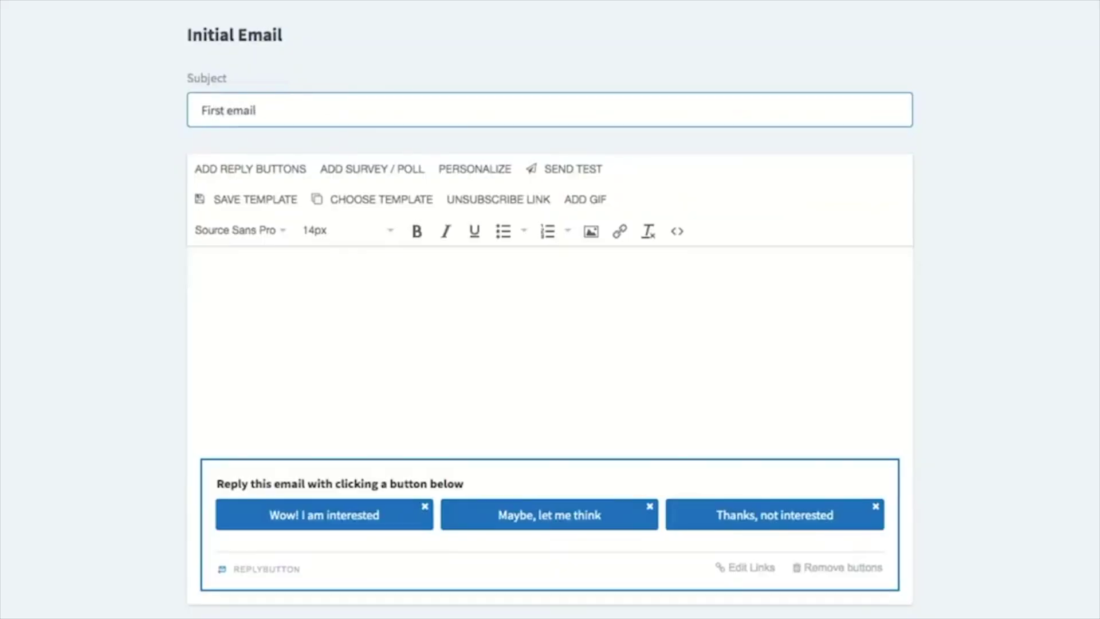
{"action": "type", "text": "Yes"}
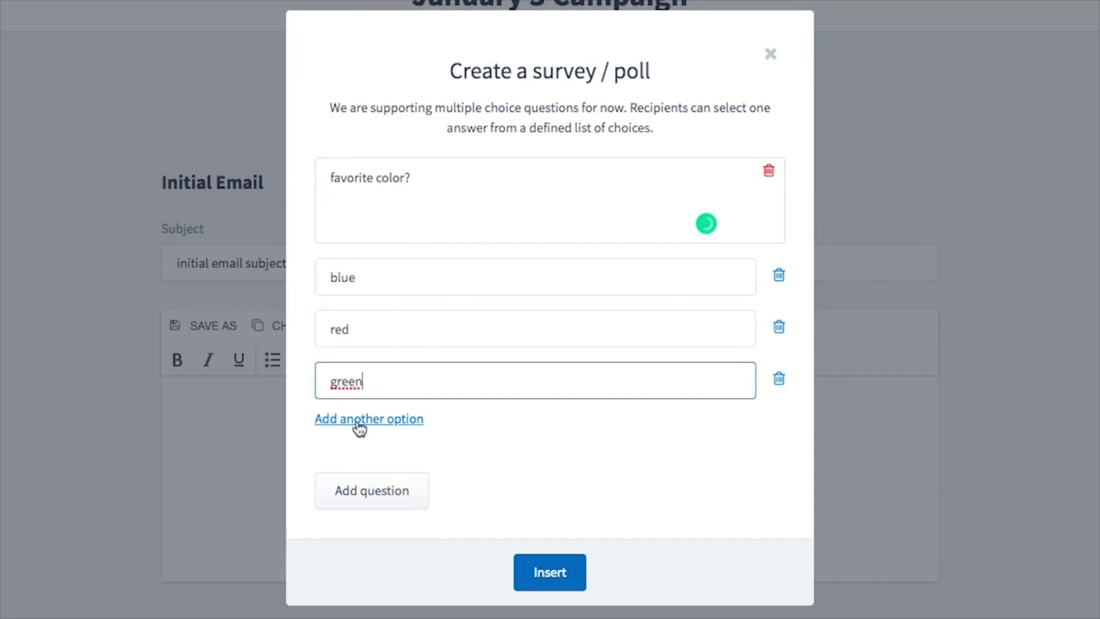
{"action": "left_click", "coordinate": [358, 419]}
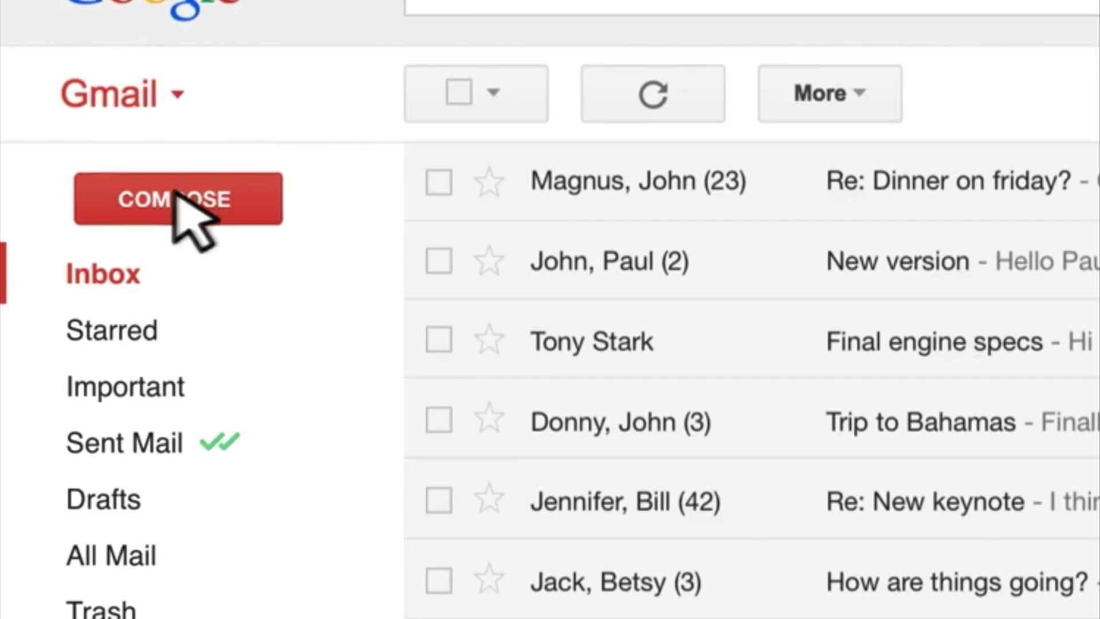
{"action": "left_click", "coordinate": [176, 194]}
Address an email to the recipient, subject 'Confirmation needed', asking 'Are you going to come to the wedding?'
{"action": "type", "text": "Robb Stark"}
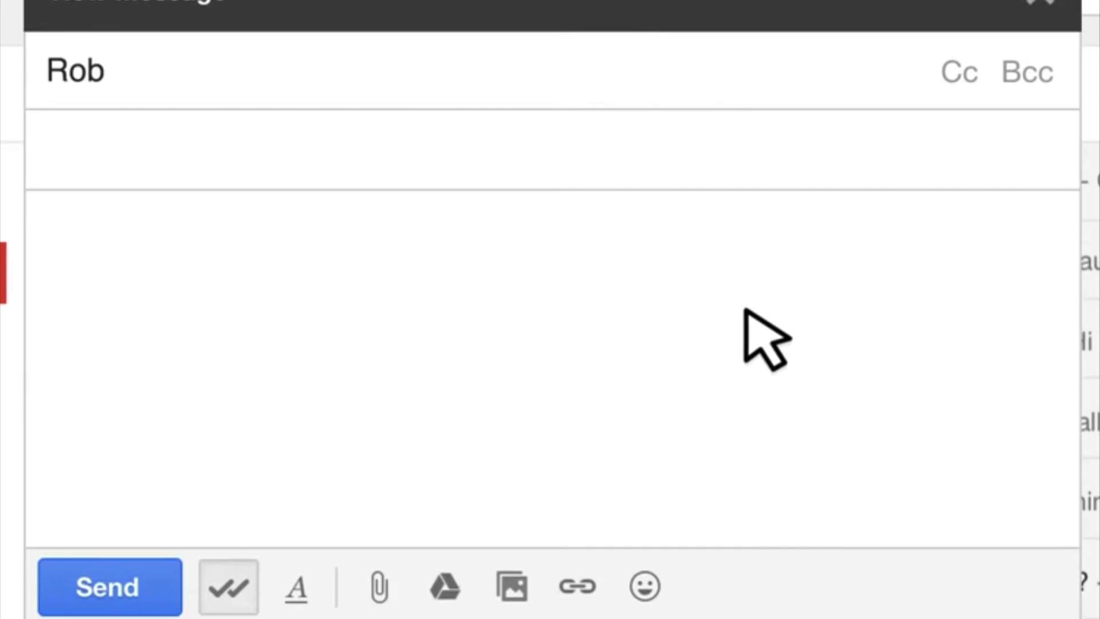
{"action": "key", "text": "Tab"}
{"action": "type", "text": "Confirmation needed"}
{"action": "key", "text": "Tab"}
{"action": "type", "text": "Hi Robb!"}
{"action": "key", "text": "Return"}
{"action": "key", "text": "Return"}
{"action": "type", "text": "Are you going to come to the wedding?"}
Sign off with 'All the best,' and the sender's name, then check Sent Mail read ticks
{"action": "key", "text": "Return"}
{"action": "key", "text": "Return"}
{"action": "type", "text": "All the best,"}
{"action": "key", "text": "Return"}
{"action": "type", "text": "Roose Bolton"}
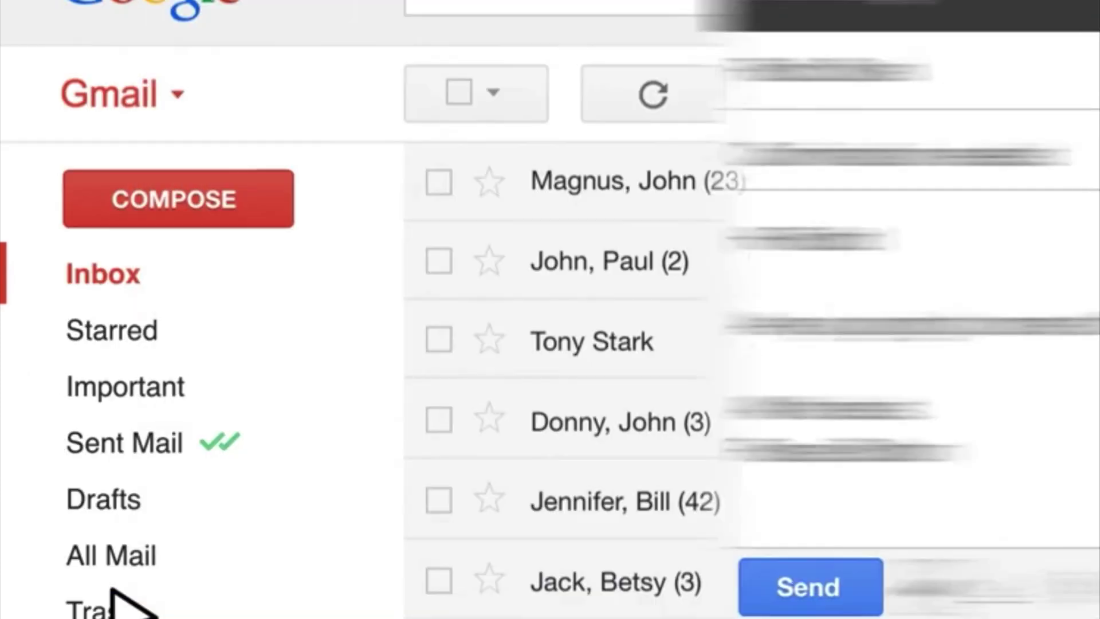
{"action": "left_click", "coordinate": [113, 455]}
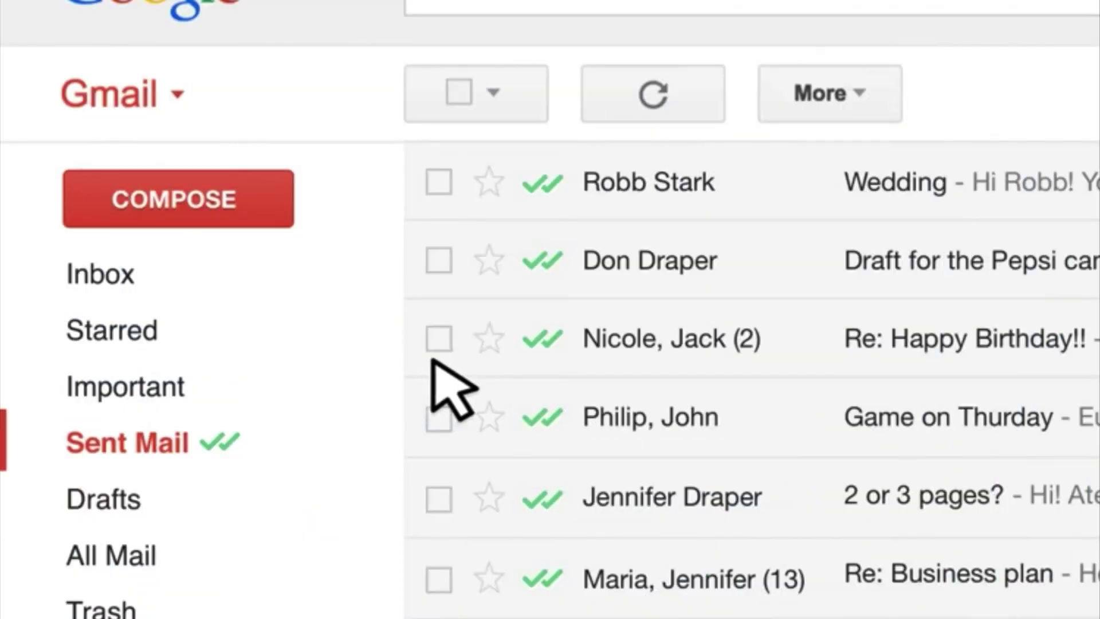
{"action": "mouse_move", "coordinate": [537, 188]}
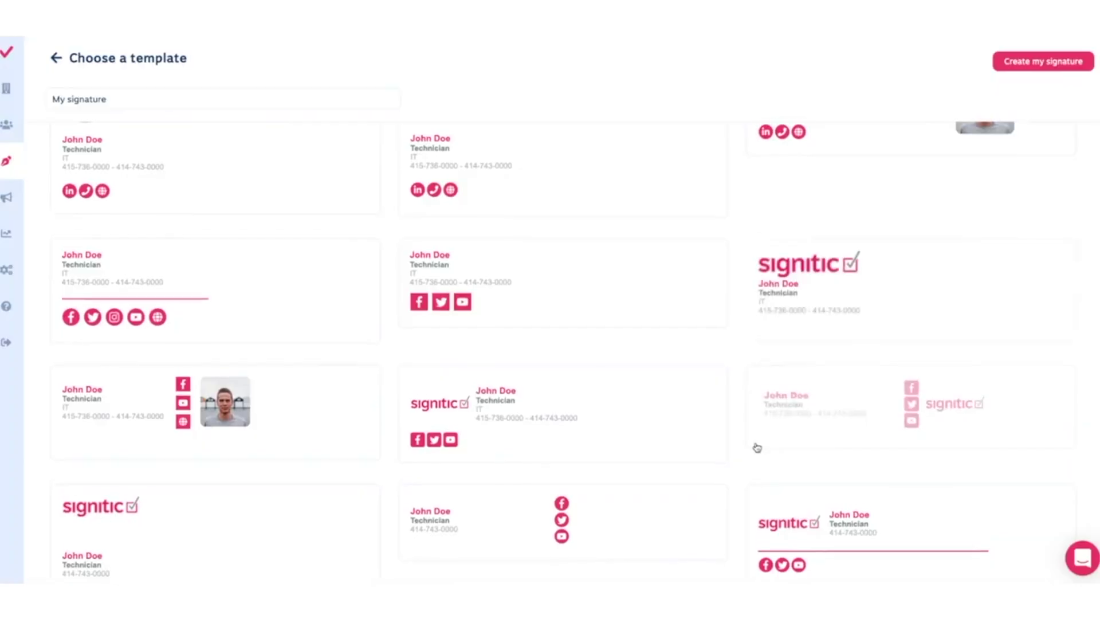
Start a signature from the photo template and set the social icon background to #ff4a6e
{"action": "scroll", "coordinate": [756, 447], "scroll_direction": "down", "scroll_amount": 2}
{"action": "scroll", "coordinate": [756, 447], "scroll_direction": "down", "scroll_amount": 2}
{"action": "scroll", "coordinate": [756, 447], "scroll_direction": "down", "scroll_amount": 5}
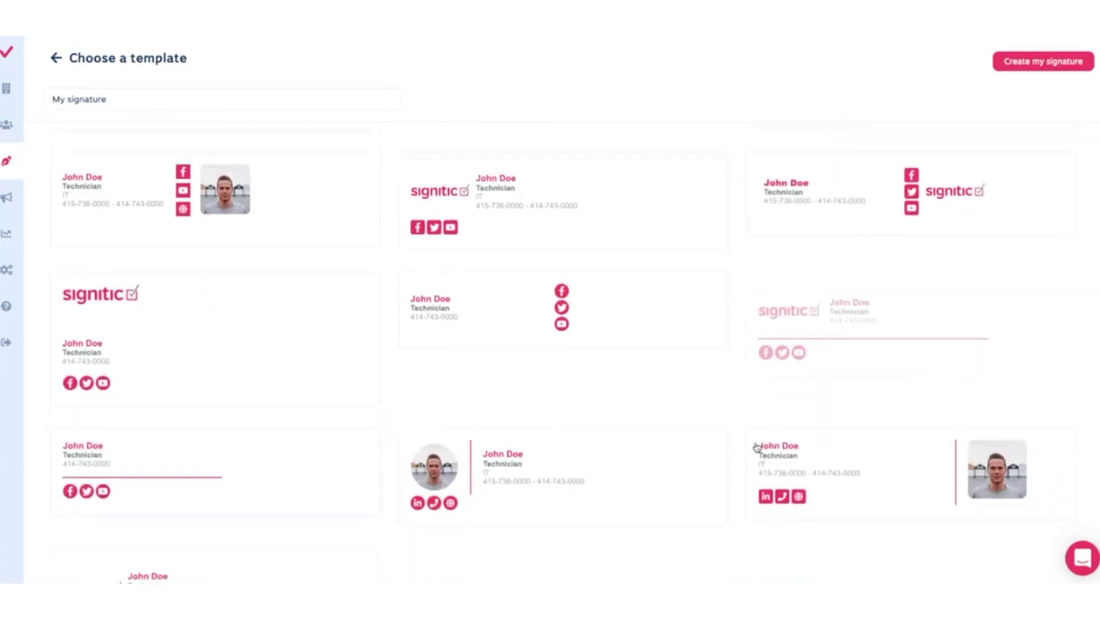
{"action": "left_click", "coordinate": [610, 416]}
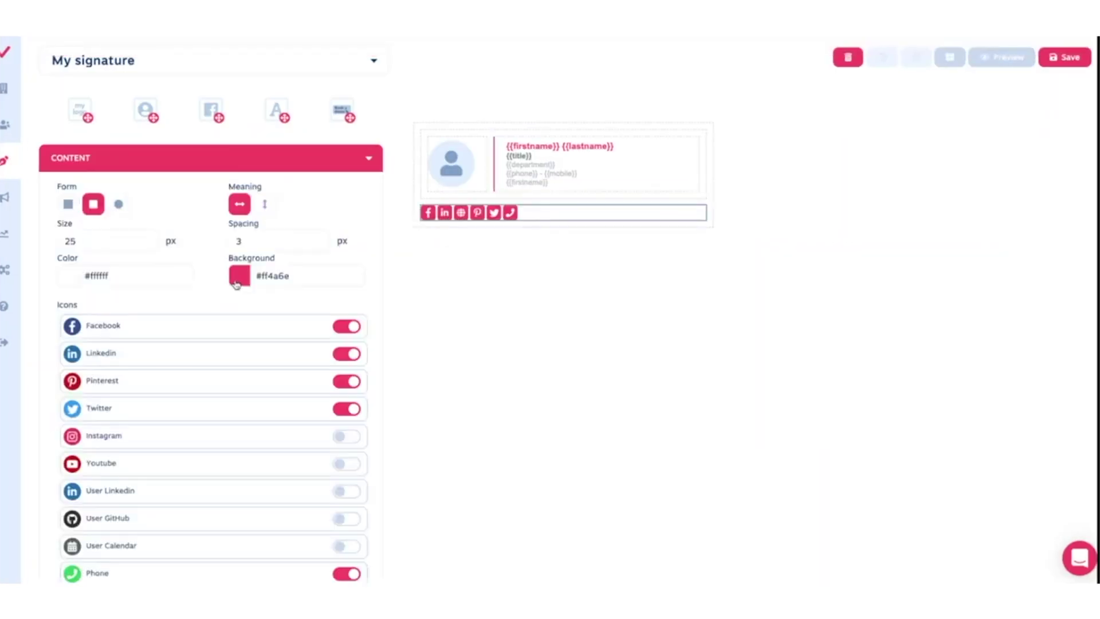
{"action": "left_click", "coordinate": [238, 279]}
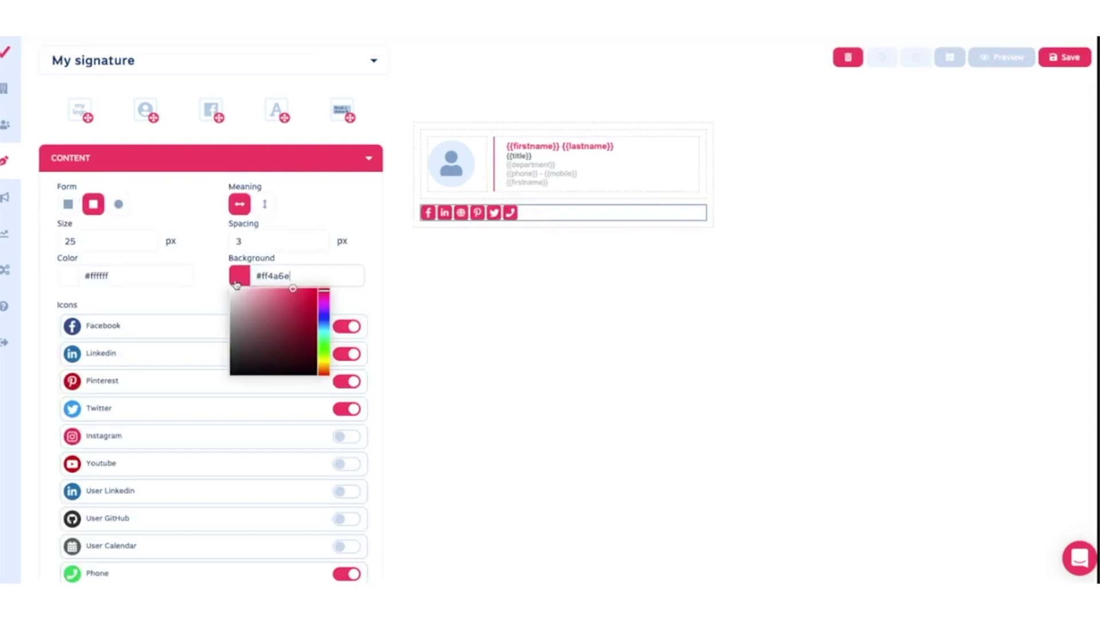
{"action": "left_click", "coordinate": [328, 243]}
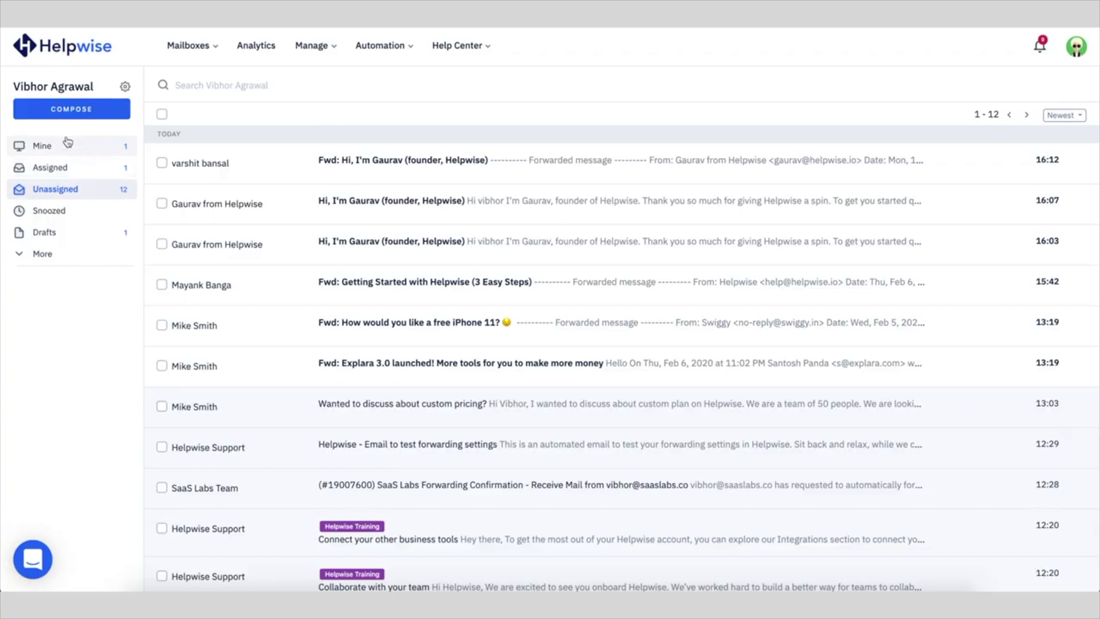
View the Mine and Assigned conversations, then browse for an image to insert in the draft
{"action": "left_click", "coordinate": [69, 149]}
{"action": "left_click", "coordinate": [74, 171]}
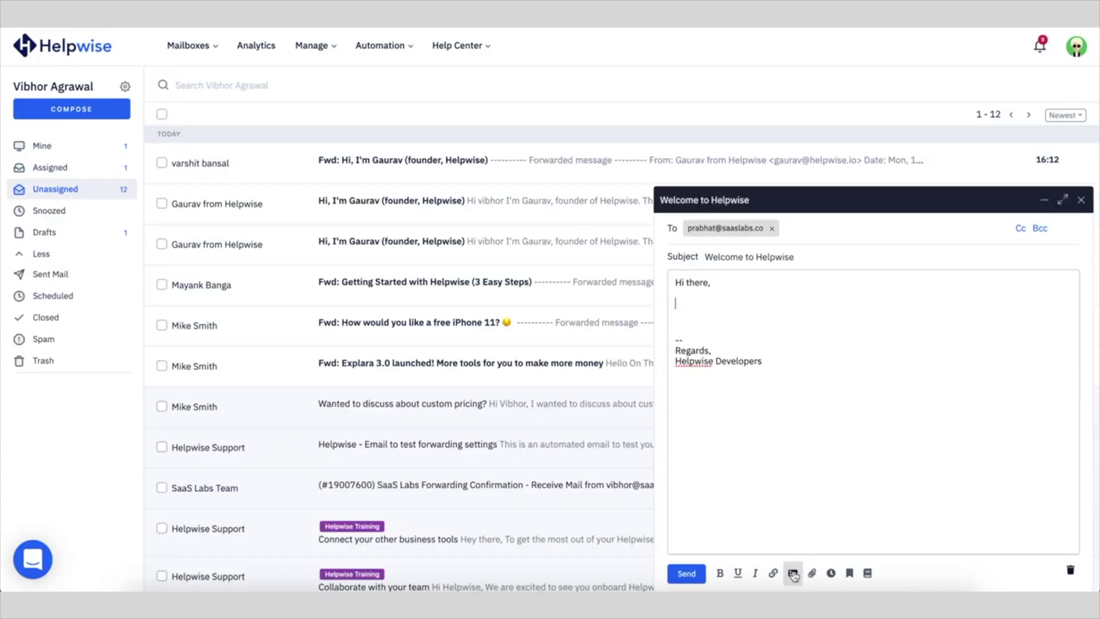
{"action": "left_click", "coordinate": [792, 573]}
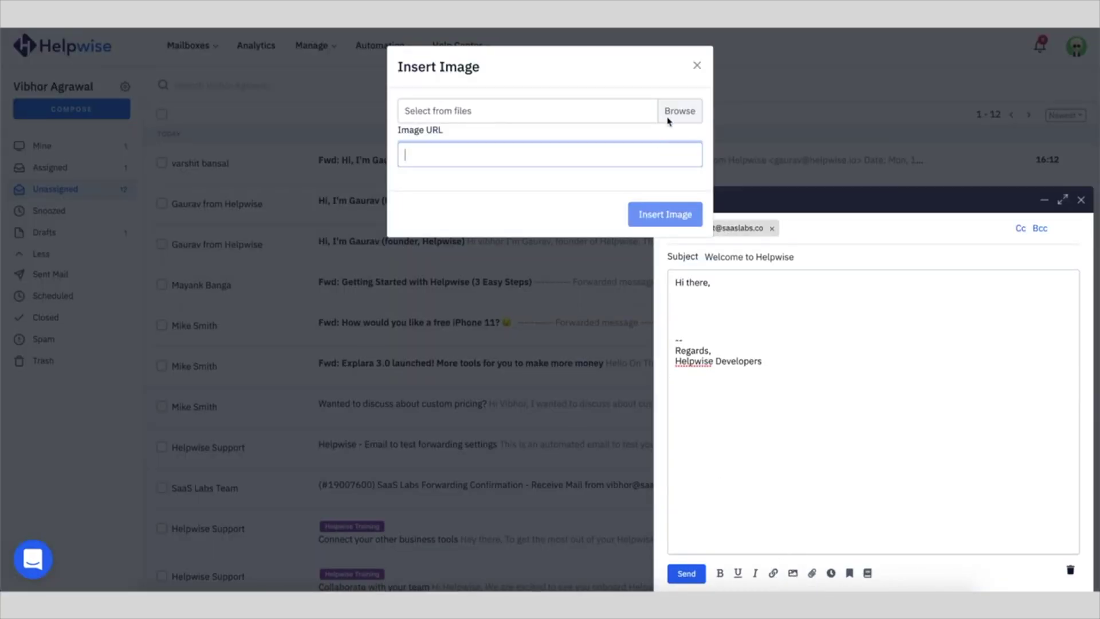
{"action": "left_click", "coordinate": [666, 119]}
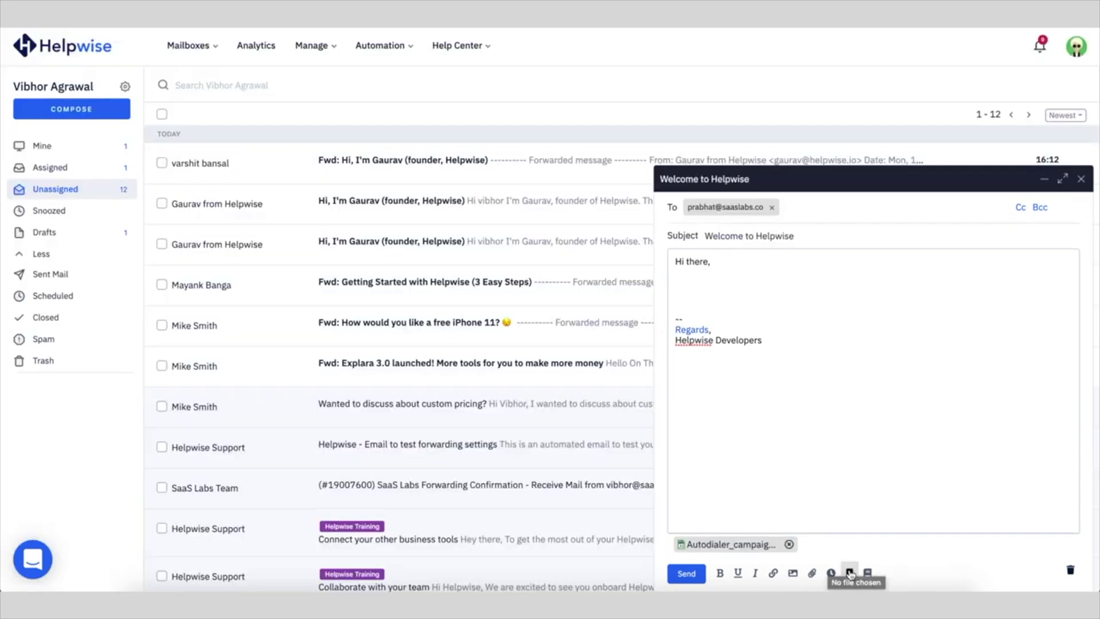